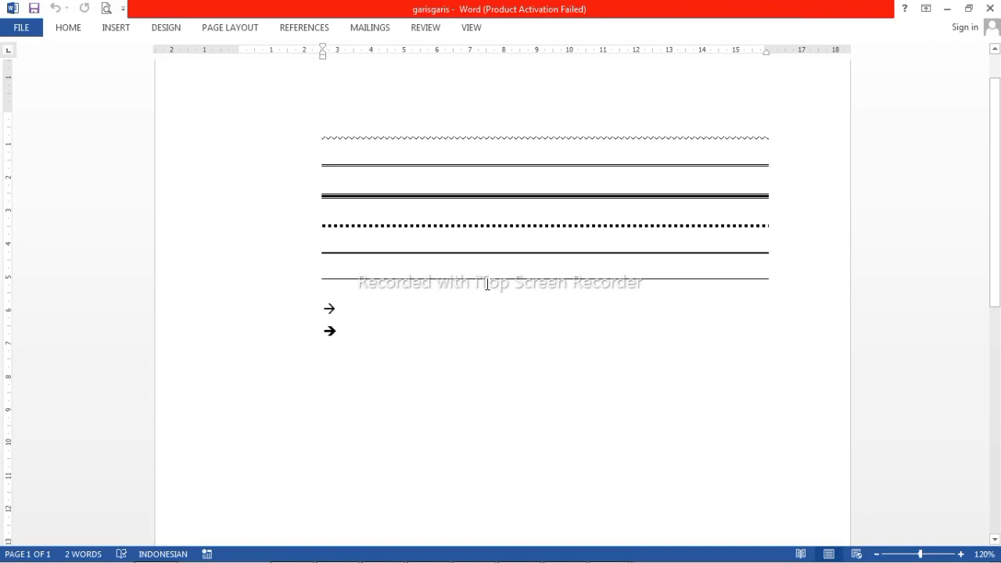
Launch Word 2013 from the Start menu and create a blank document
{"action": "left_click", "coordinate": [17, 549]}
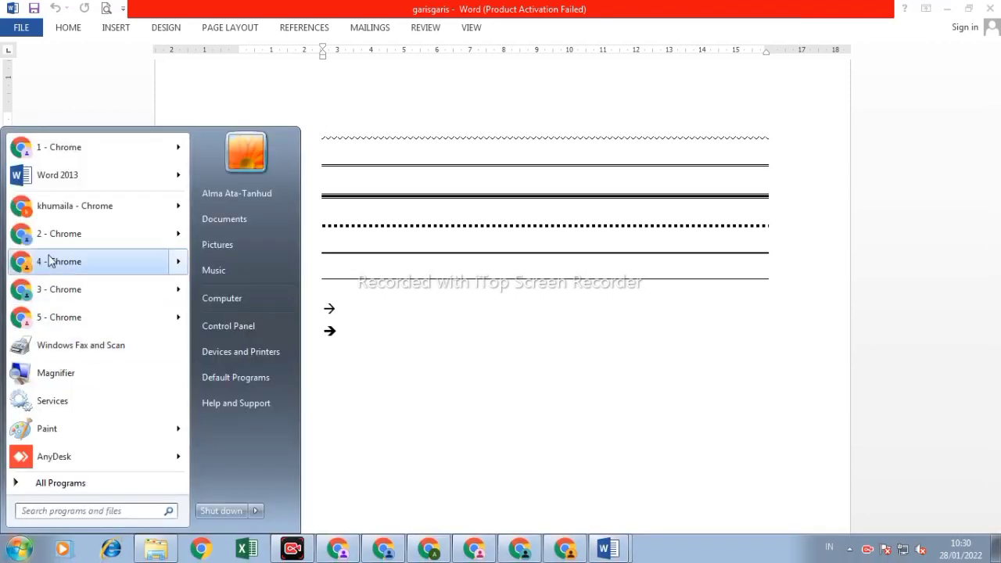
{"action": "left_click", "coordinate": [58, 176]}
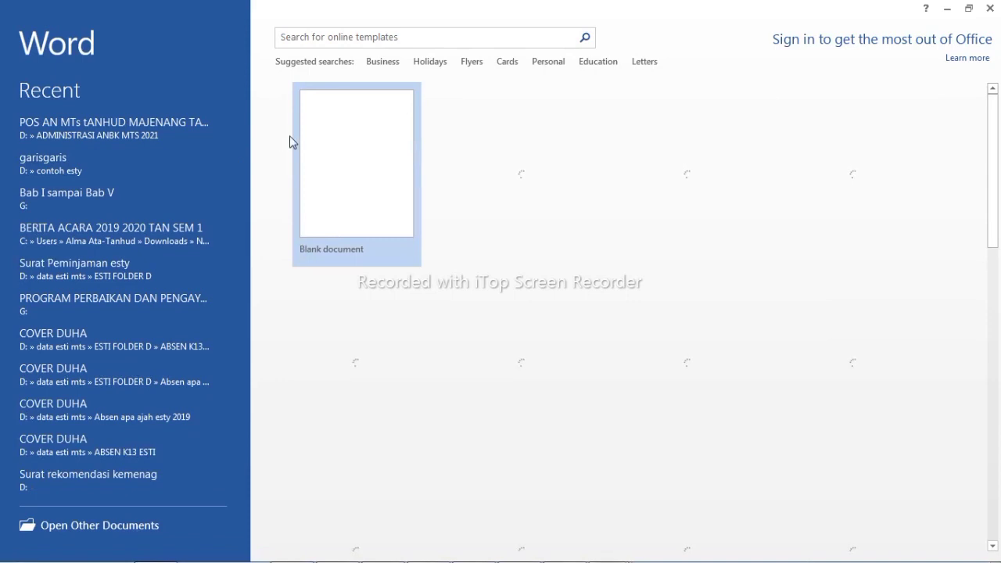
{"action": "left_click", "coordinate": [362, 147]}
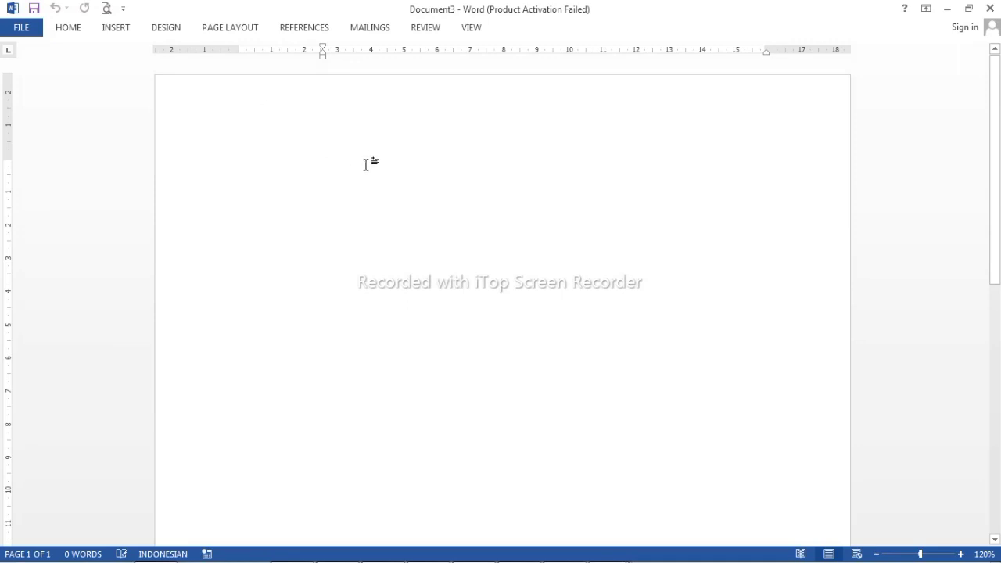
Draw a level straight Line shape across the top of the page
{"action": "left_click", "coordinate": [115, 28]}
{"action": "left_click", "coordinate": [202, 59]}
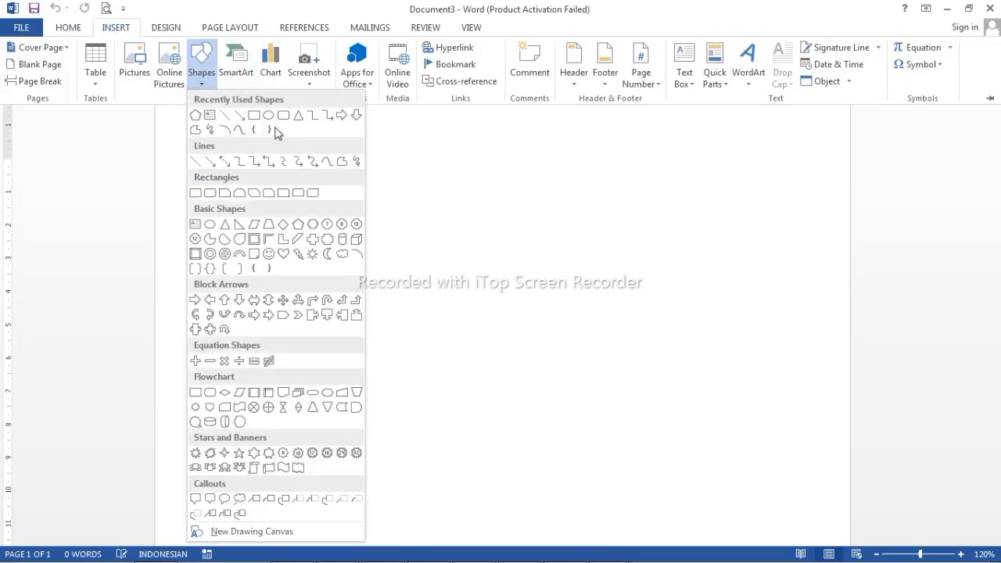
{"action": "left_click", "coordinate": [226, 115]}
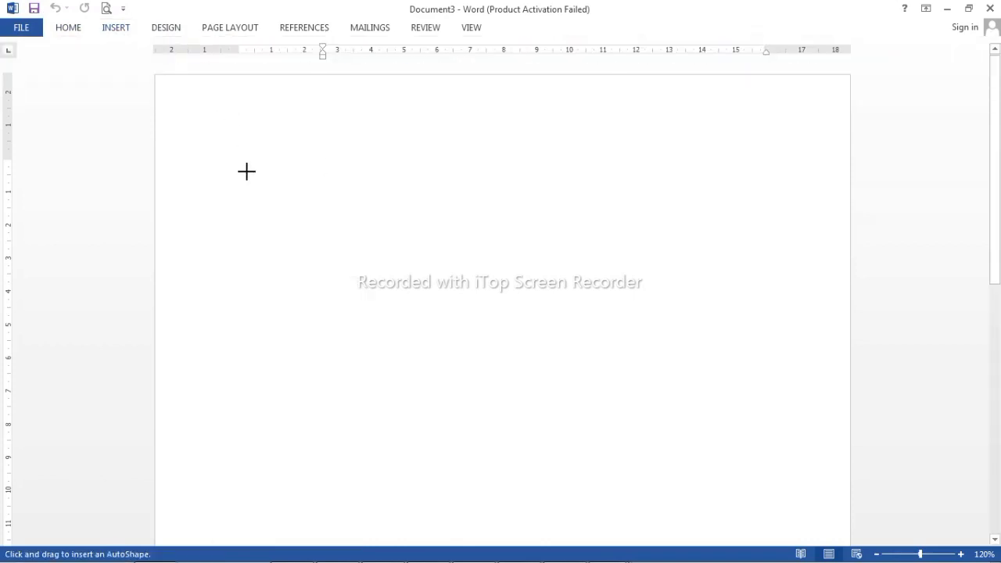
{"action": "left_click_drag", "start_coordinate": [247, 170], "coordinate": [547, 151]}
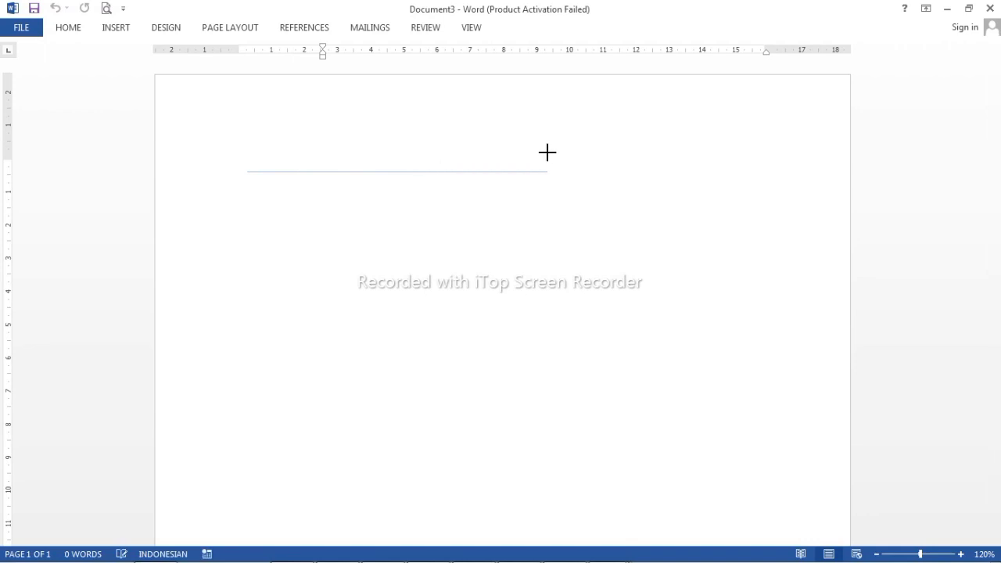
{"action": "mouse_move", "coordinate": [547, 152]}
{"action": "left_mouse_down"}
{"action": "mouse_move", "coordinate": [567, 194]}
{"action": "mouse_move", "coordinate": [579, 150]}
{"action": "mouse_move", "coordinate": [598, 212]}
{"action": "left_mouse_up"}
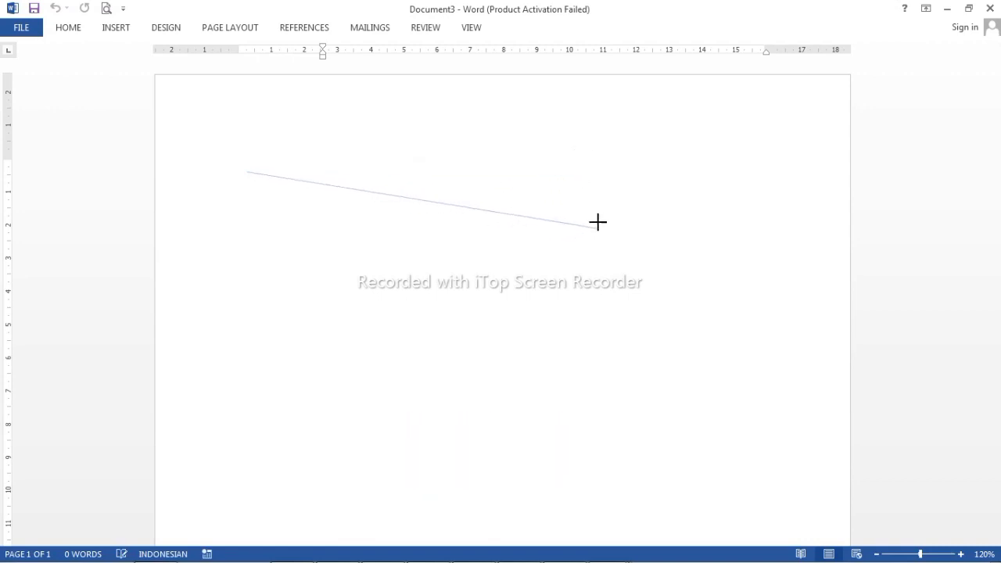
{"action": "mouse_move", "coordinate": [598, 212]}
{"action": "left_mouse_down"}
{"action": "mouse_move", "coordinate": [609, 192]}
{"action": "mouse_move", "coordinate": [509, 191]}
{"action": "mouse_move", "coordinate": [605, 166]}
{"action": "mouse_move", "coordinate": [718, 162]}
{"action": "left_mouse_up"}
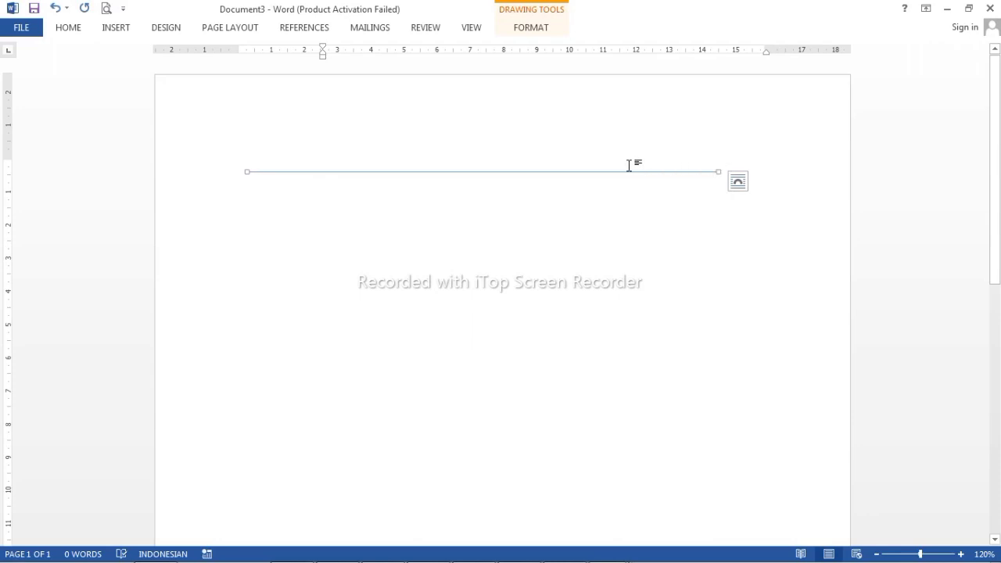
Give the line a black 3 pt outline, then collapse the ribbon with Ctrl+F1
{"action": "left_click", "coordinate": [529, 28]}
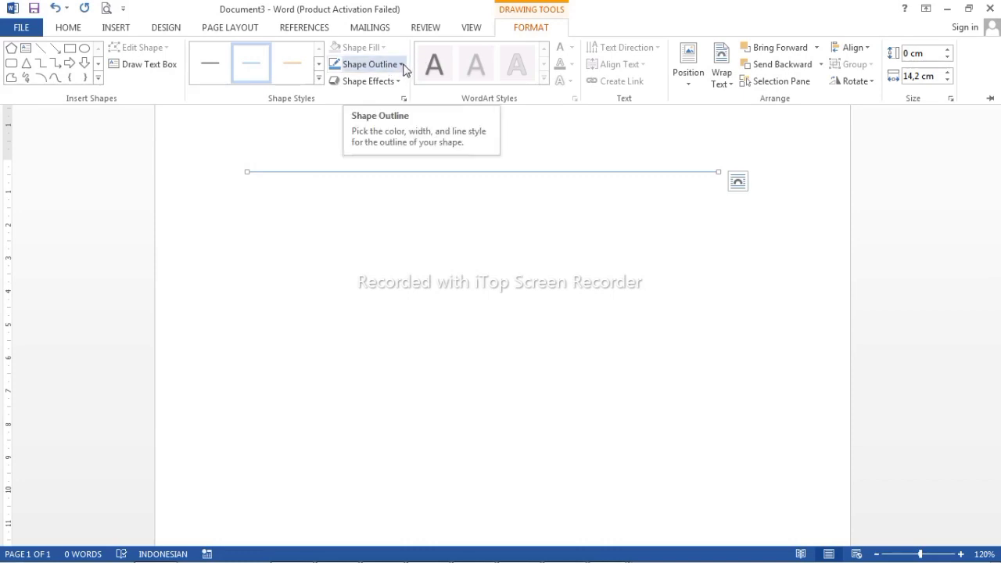
{"action": "left_click", "coordinate": [402, 65]}
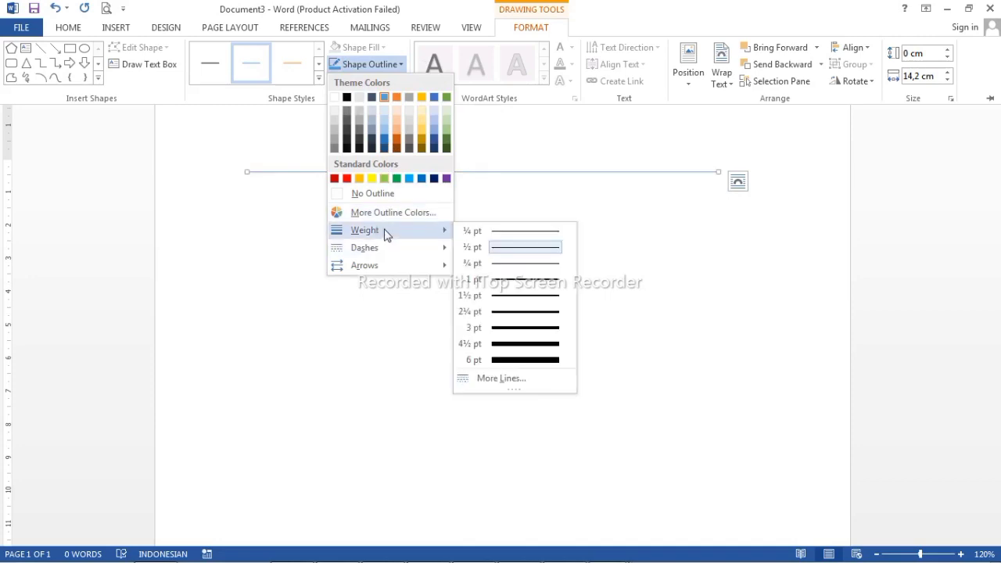
{"action": "mouse_move", "coordinate": [387, 230]}
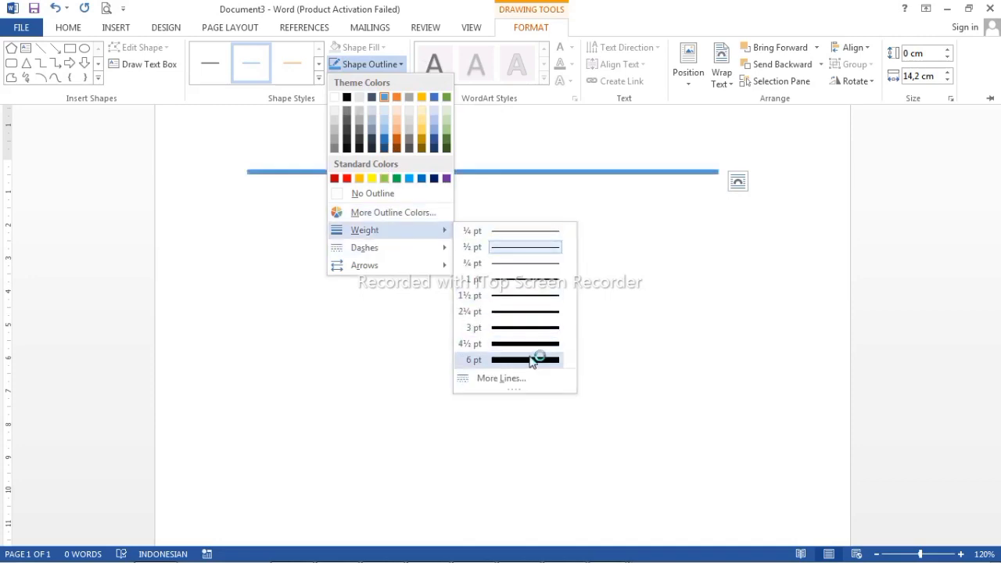
{"action": "left_click", "coordinate": [536, 359]}
{"action": "left_click", "coordinate": [402, 65]}
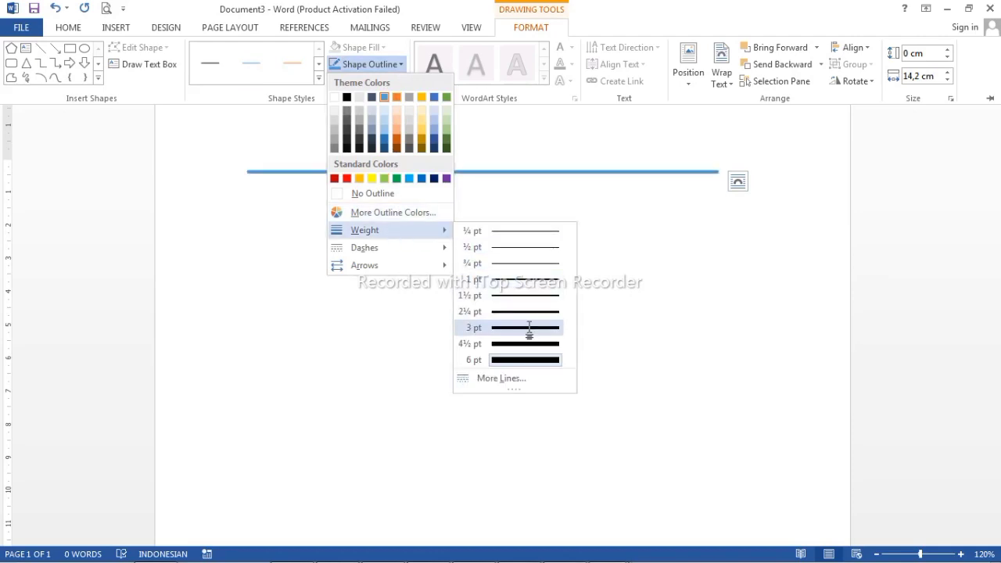
{"action": "left_click", "coordinate": [529, 331]}
{"action": "left_click", "coordinate": [401, 65]}
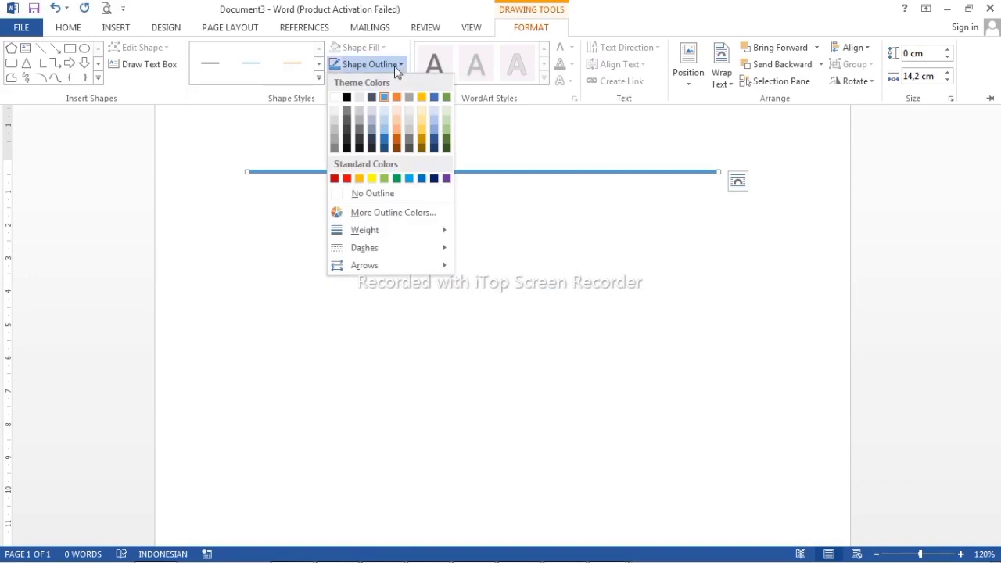
{"action": "left_click", "coordinate": [350, 98]}
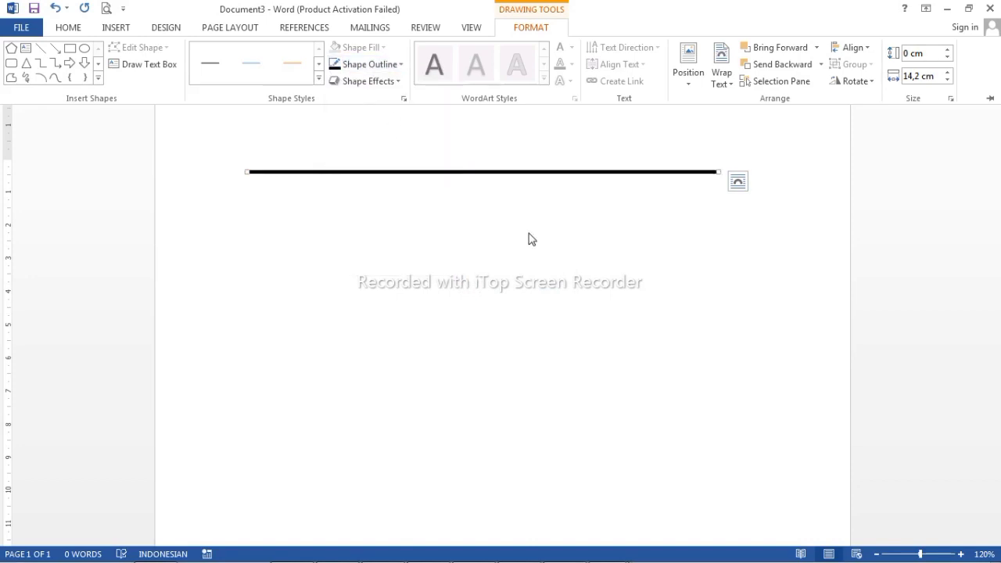
{"action": "key", "text": "ctrl+F1"}
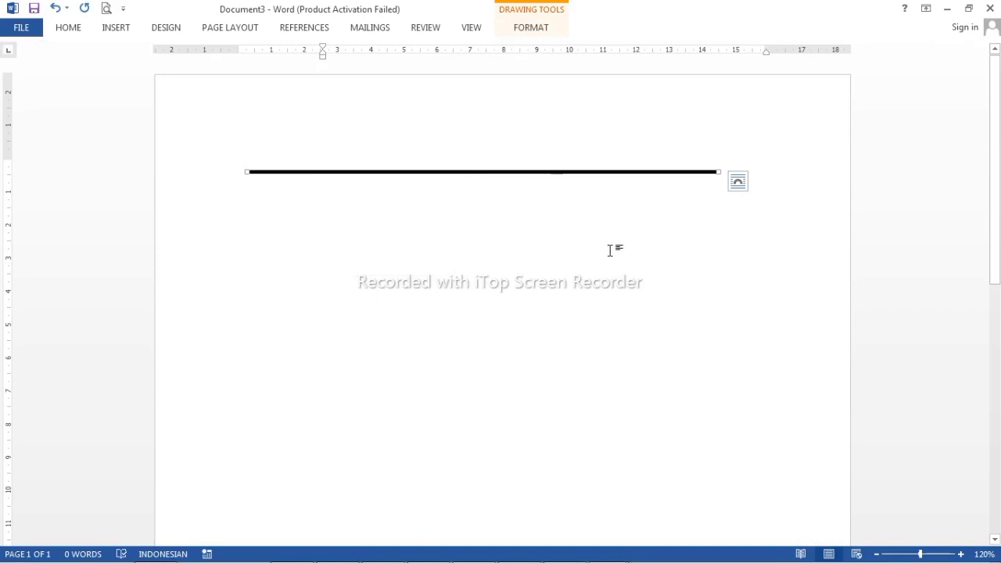
Delete the drawn line and type ~~~ with Enter to create a wavy rule
{"action": "key", "text": "Delete"}
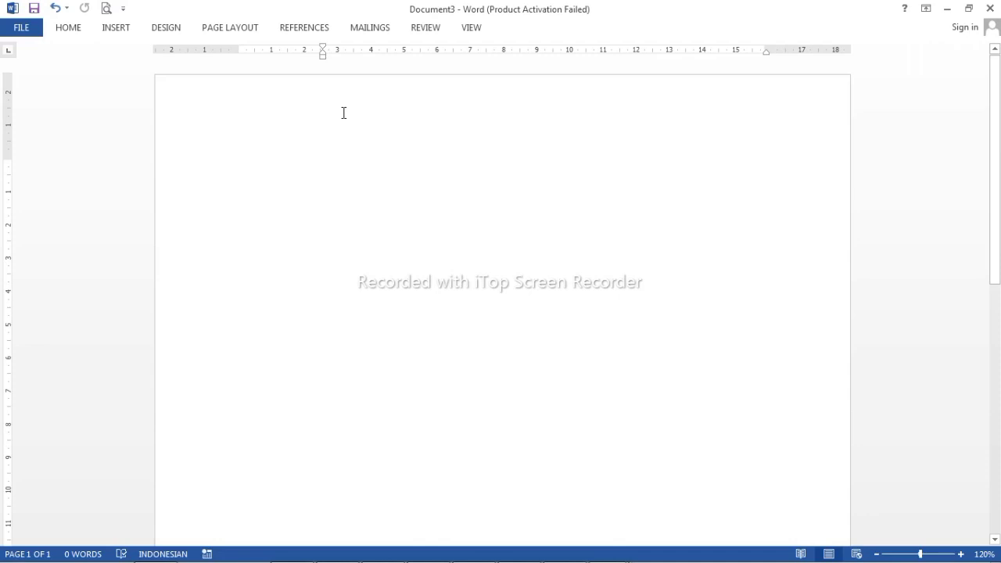
{"action": "type", "text": "~~~"}
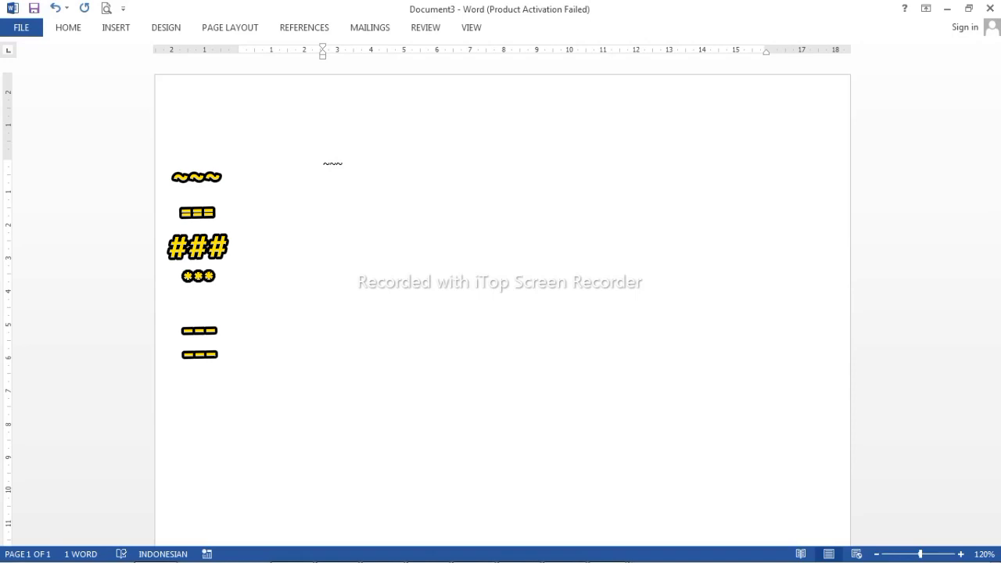
{"action": "key", "text": "Return"}
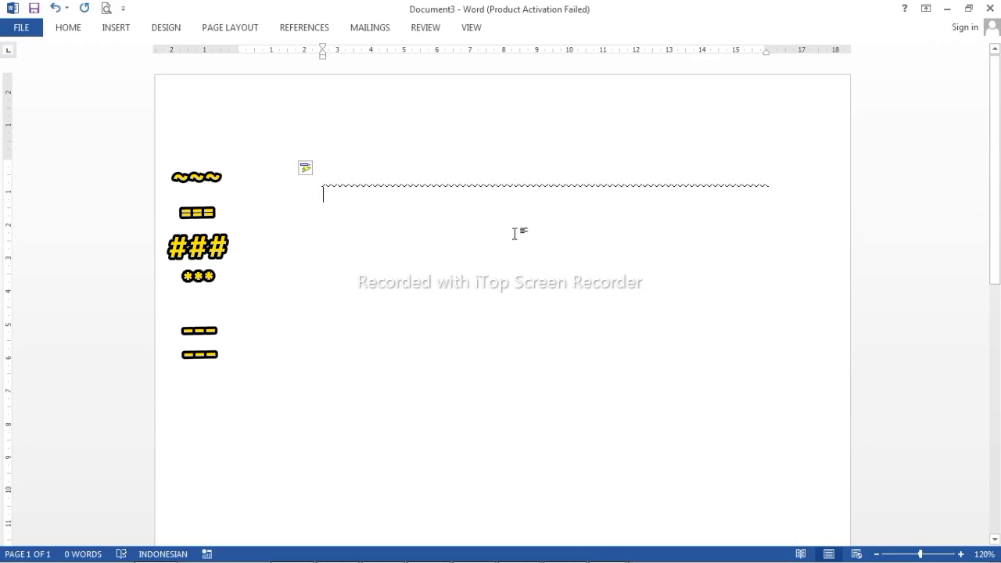
Create a double rule from === and a thick triple rule from ###
{"action": "type", "text": "."}
{"action": "key", "text": "BackSpace"}
{"action": "type", "text": "="}
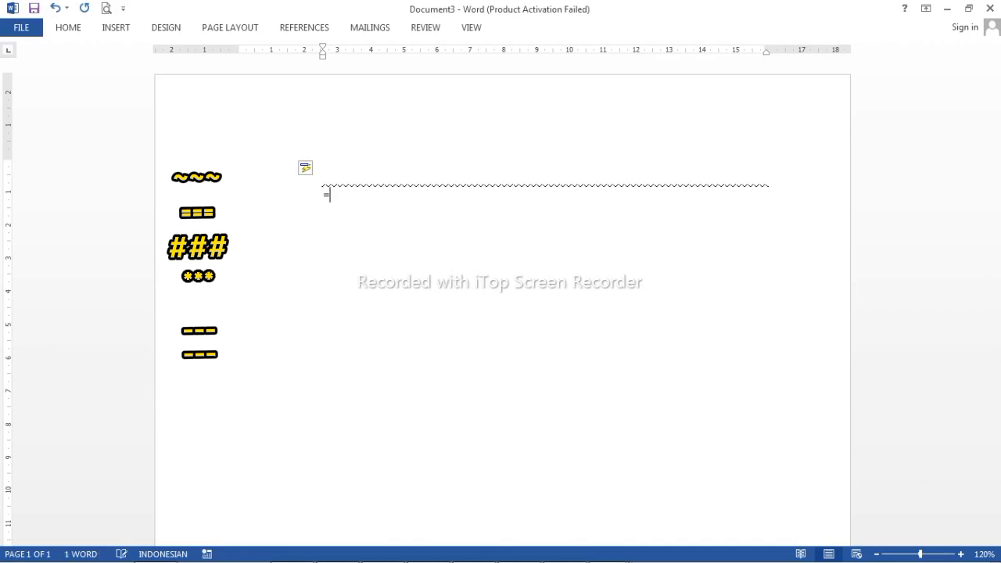
{"action": "type", "text": "=="}
{"action": "key", "text": "Return"}
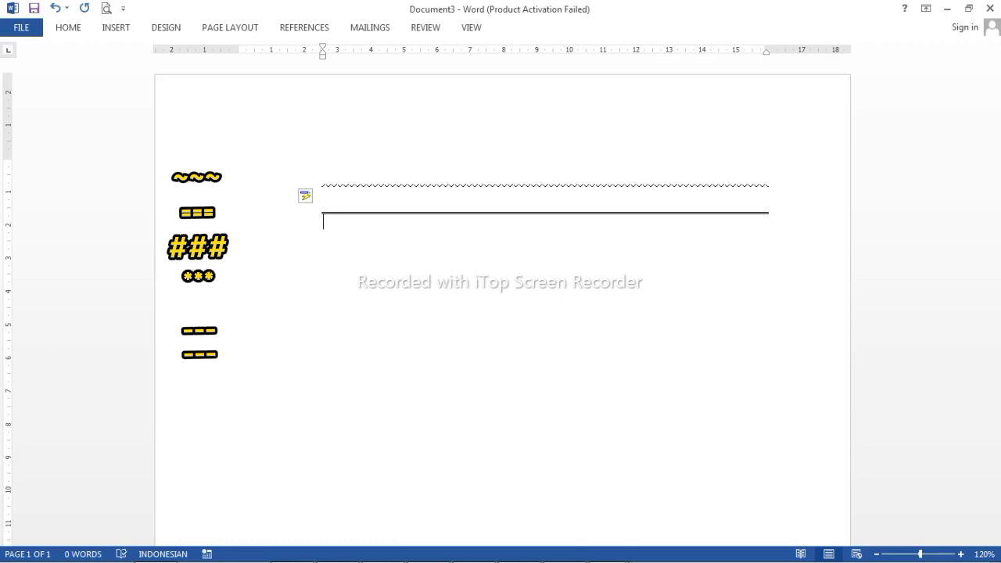
{"action": "type", "text": "##"}
{"action": "type", "text": "#"}
{"action": "key", "text": "Return"}
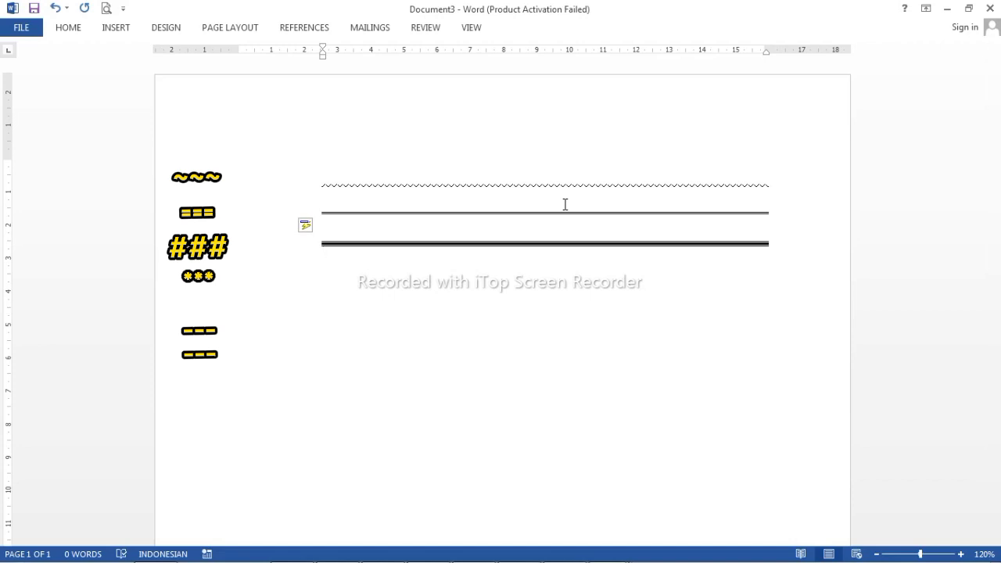
Create a dotted rule from ***, a solid rule from ___, and a thin rule from ---
{"action": "type", "text": "***"}
{"action": "key", "text": "Return"}
{"action": "type", "text": "__"}
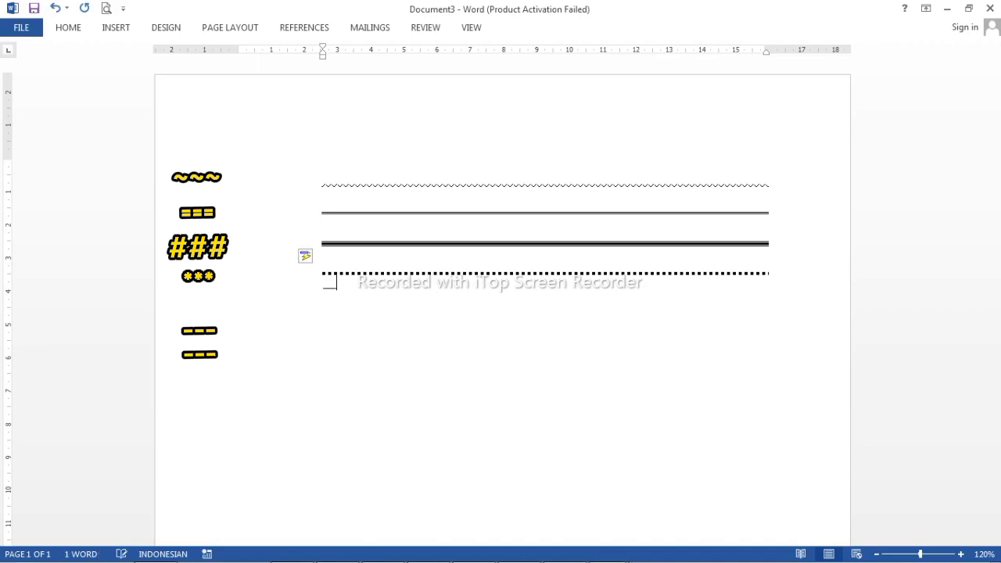
{"action": "type", "text": "_"}
{"action": "key", "text": "Return"}
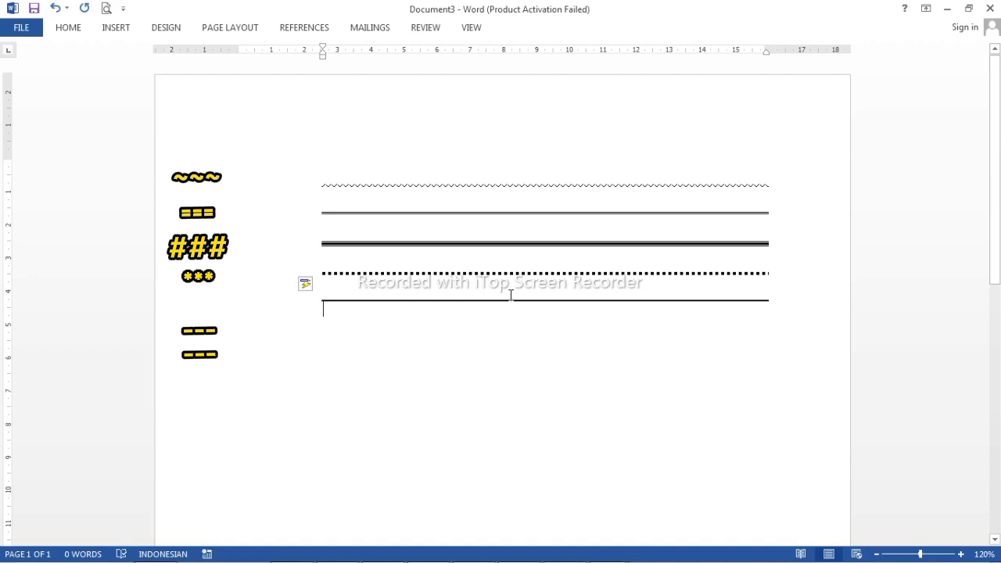
{"action": "type", "text": "-"}
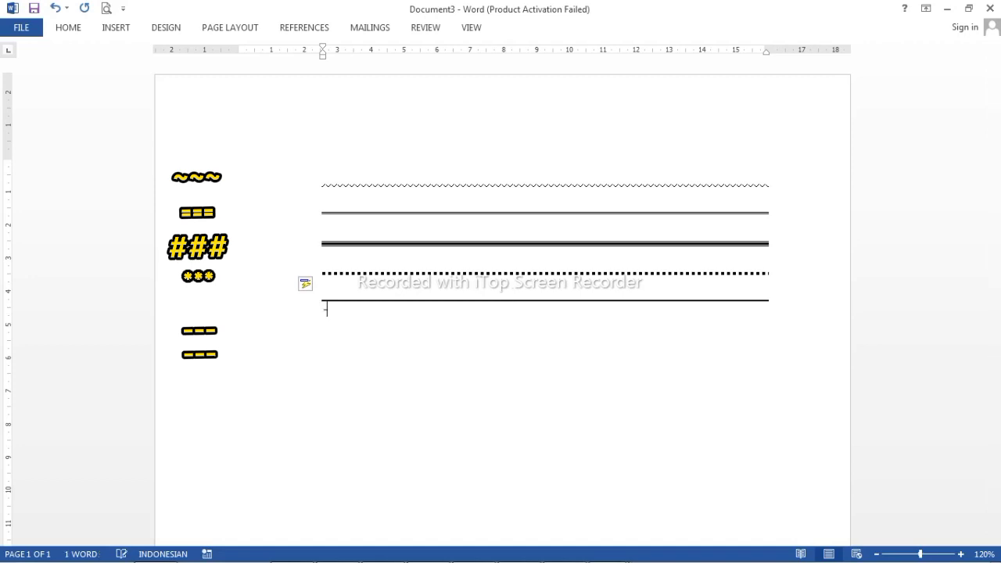
{"action": "type", "text": "--"}
{"action": "key", "text": "Return"}
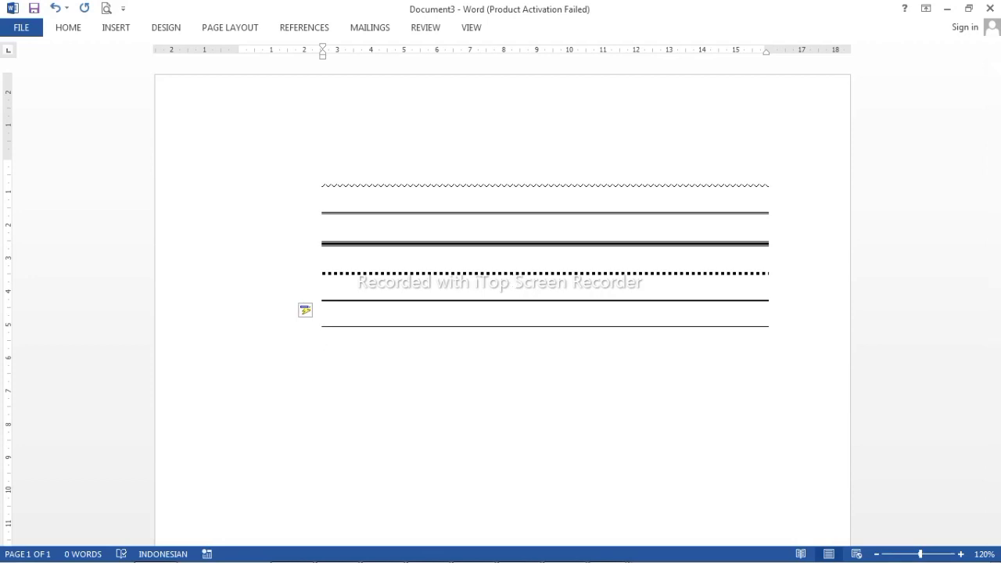
Type -->, ==>, <-- and <== on separate lines to produce four arrow symbols
{"action": "type", "text": "-"}
{"action": "type", "text": "-"}
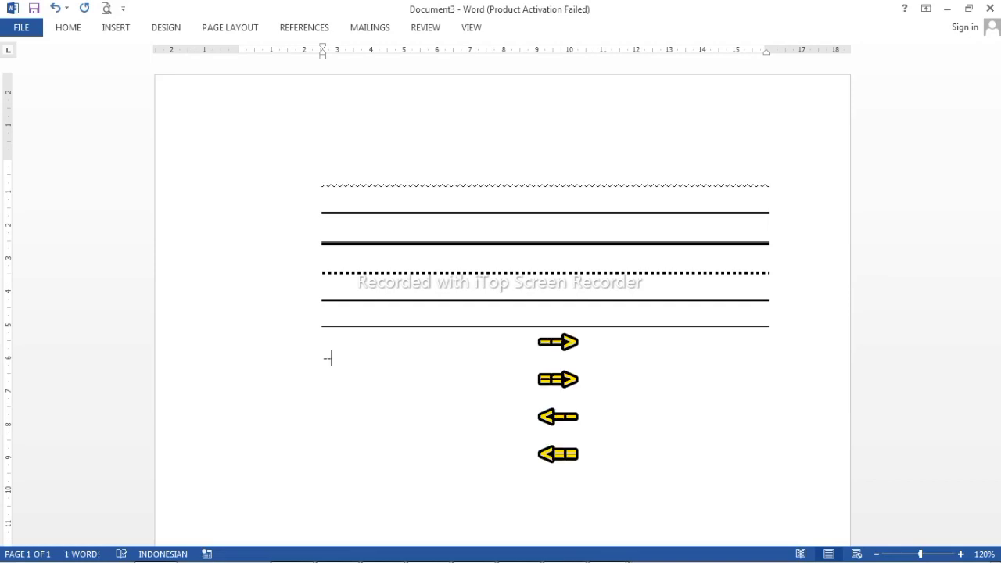
{"action": "type", "text": ">"}
{"action": "key", "text": "Return"}
{"action": "type", "text": "<"}
{"action": "key", "text": "BackSpace"}
{"action": "type", "text": "=="}
{"action": "type", "text": ">"}
{"action": "key", "text": "Return"}
{"action": "type", "text": "<"}
{"action": "type", "text": "--"}
{"action": "key", "text": "Return"}
{"action": "type", "text": "<"}
{"action": "type", "text": "=="}
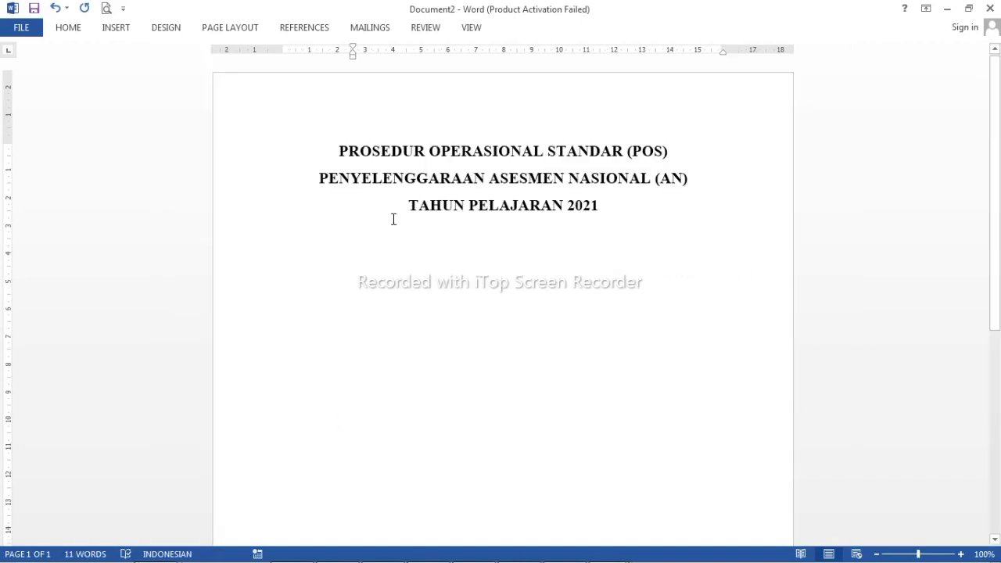
In Document2, try a === rule on a new line after 'TAHUN PELAJARAN 2021', then remove it
{"action": "left_click", "coordinate": [359, 214]}
{"action": "left_click", "coordinate": [618, 206]}
{"action": "left_click", "coordinate": [583, 259]}
{"action": "left_click", "coordinate": [362, 216]}
{"action": "left_click", "coordinate": [618, 207]}
{"action": "key", "text": "Return"}
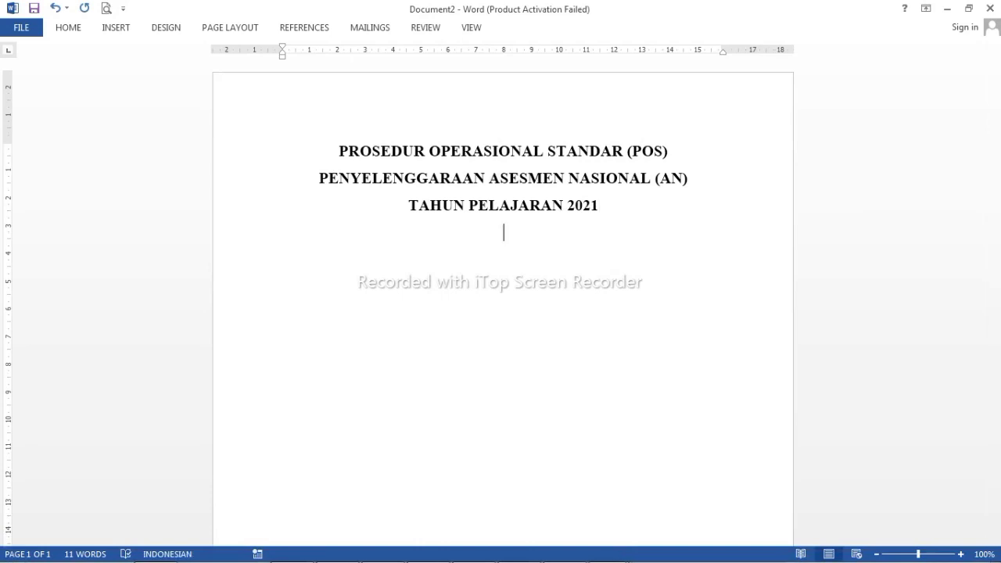
{"action": "type", "text": "==="}
{"action": "key", "text": "Return"}
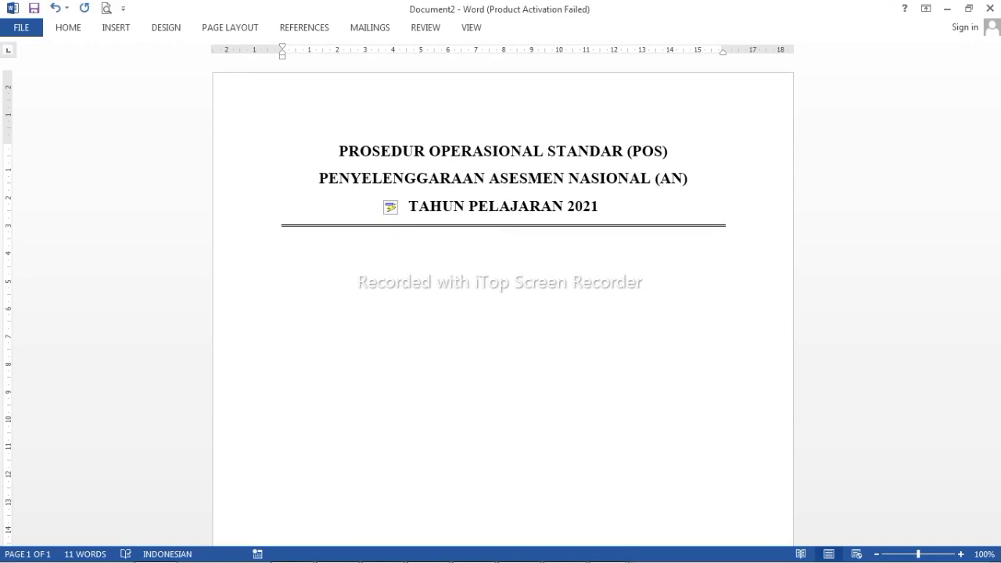
{"action": "key", "text": "BackSpace"}
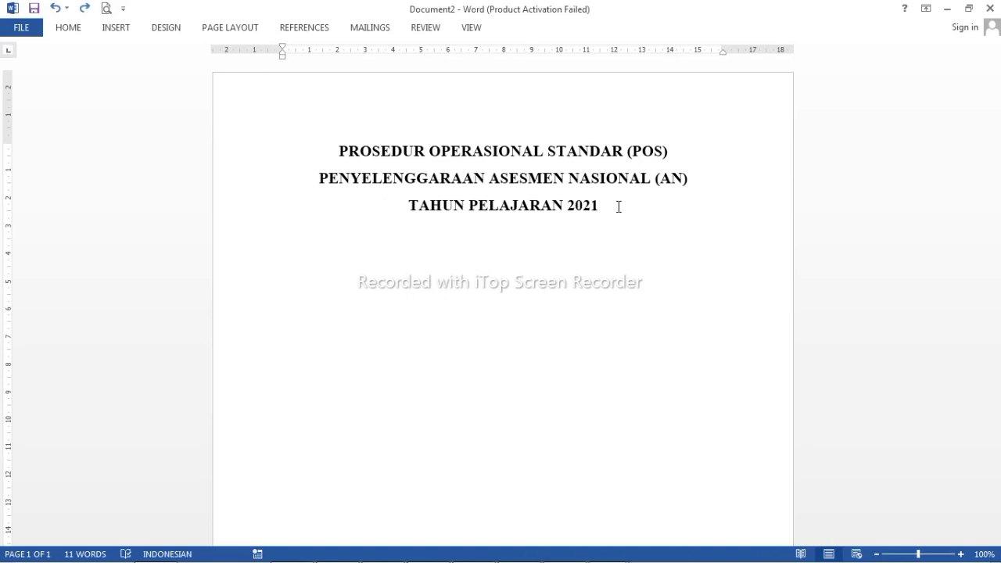
Try a ### rule below the title, then undo it and delete the hash characters
{"action": "type", "text": "#"}
{"action": "key", "text": "BackSpace"}
{"action": "key", "text": "Return"}
{"action": "type", "text": "###"}
{"action": "key", "text": "Return"}
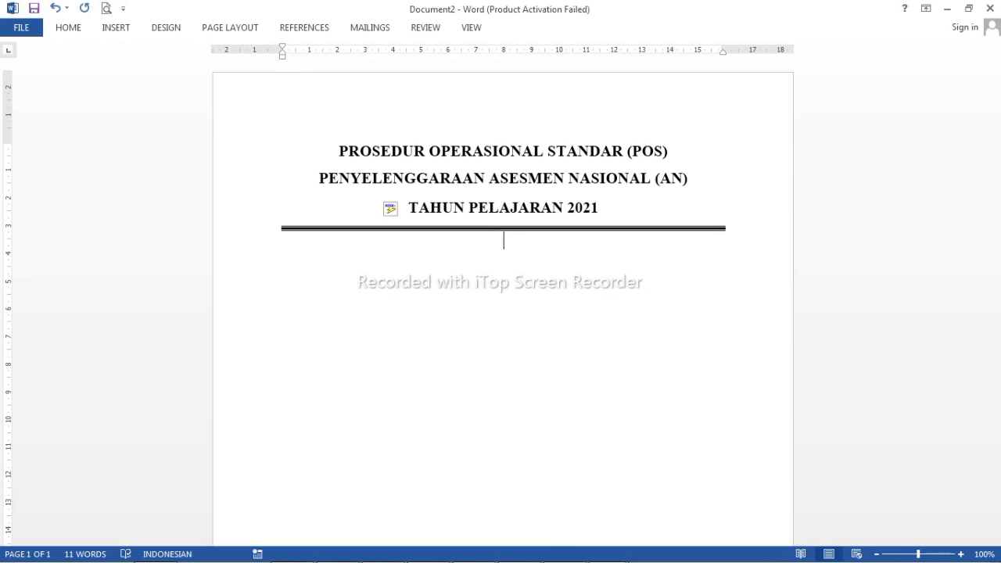
{"action": "key", "text": "ctrl+z"}
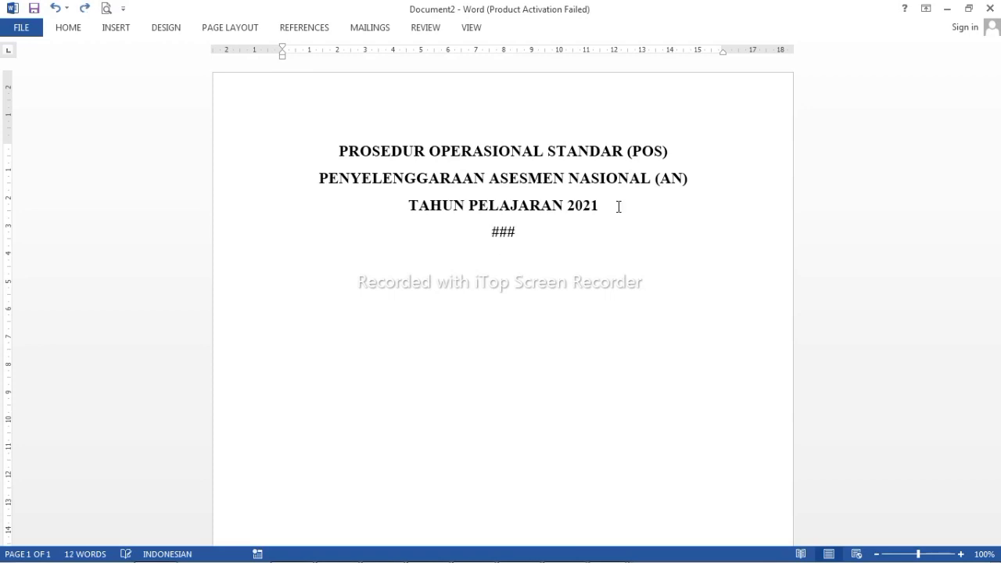
{"action": "key", "text": "BackSpace"}
{"action": "key", "text": "BackSpace"}
{"action": "key", "text": "BackSpace"}
{"action": "key", "text": "BackSpace"}
{"action": "key", "text": "BackSpace"}
Type ___ on a new line under the title to create a solid rule
{"action": "key", "text": "Return"}
{"action": "type", "text": "___"}
{"action": "key", "text": "Return"}
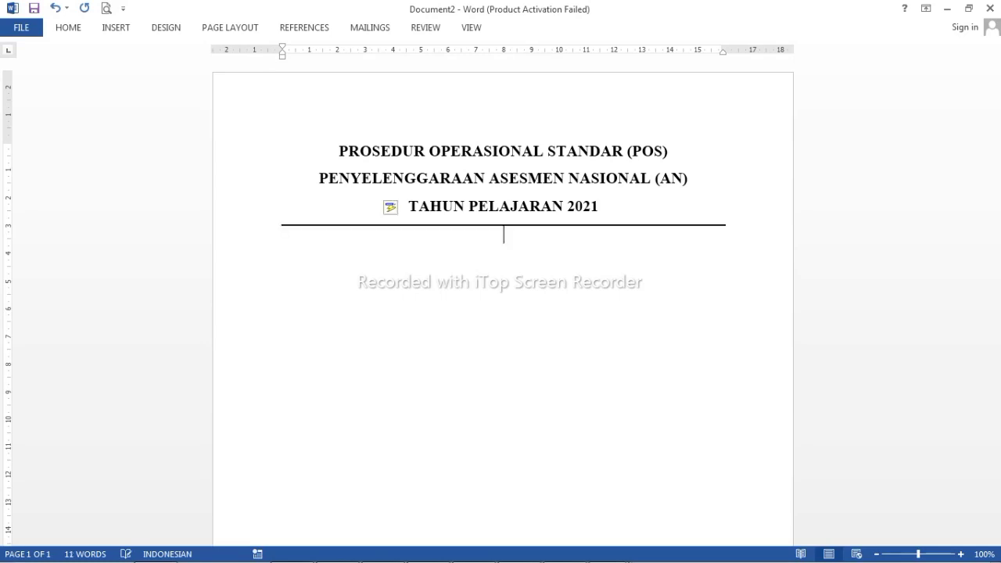